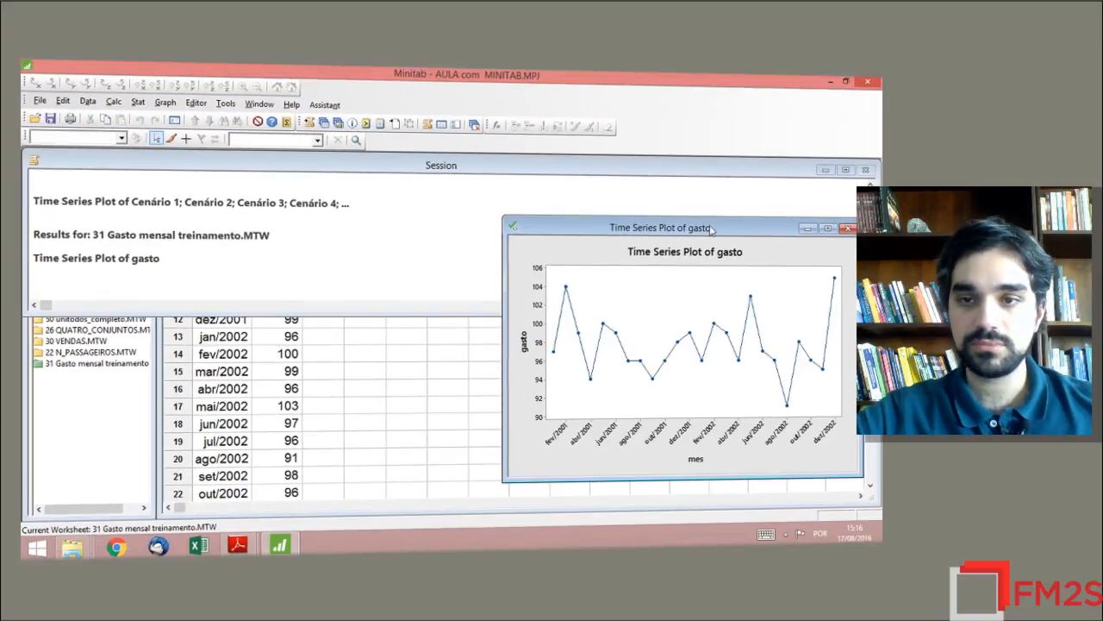
- Maximize the time series plot of gasto
left_click_drag(712, 226, 486, 187)
double_click(487, 187)
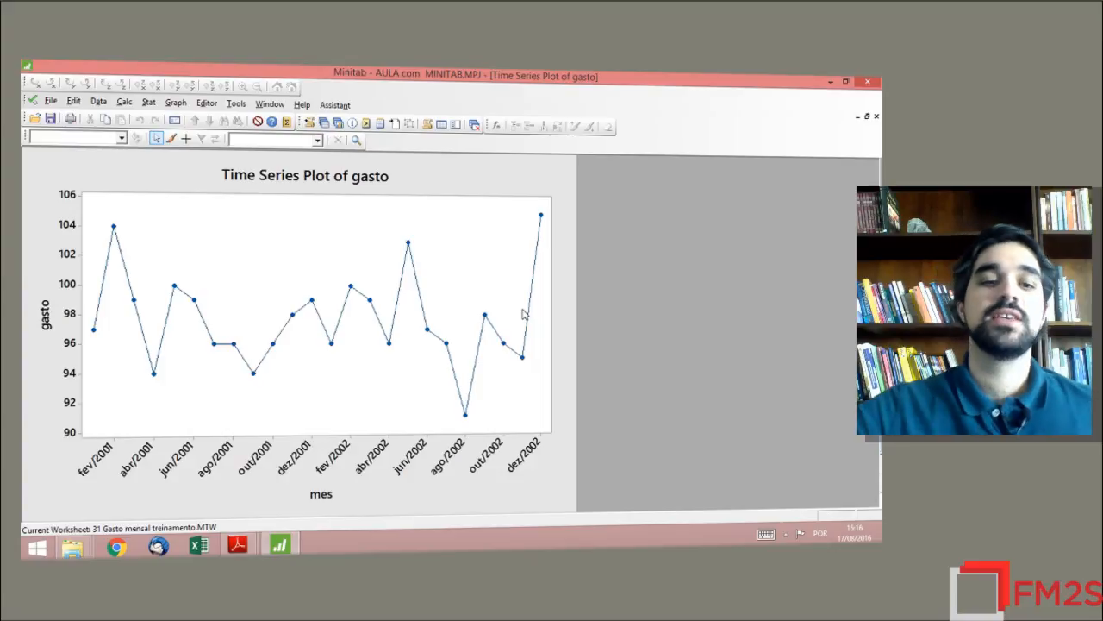
- Switch to the Green Belt handout in Adobe Reader, display it full screen and go to the training-expense example
mouse_move(237, 545)
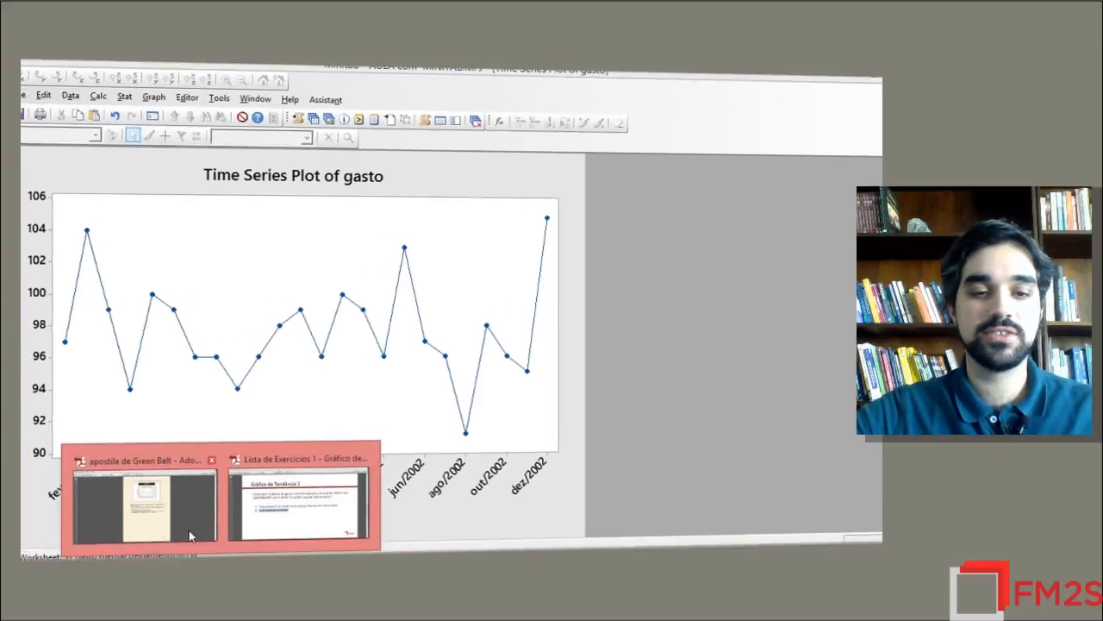
left_click(189, 536)
key("ctrl+l")
scroll(530, 492, "up", 1)
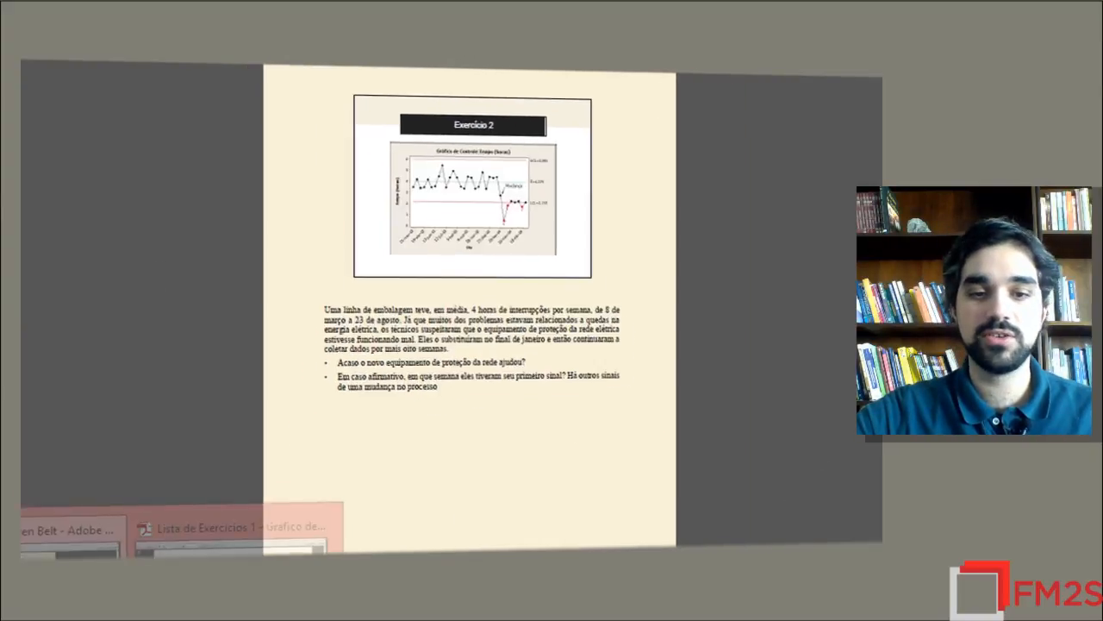
scroll(412, 268, "up", 2)
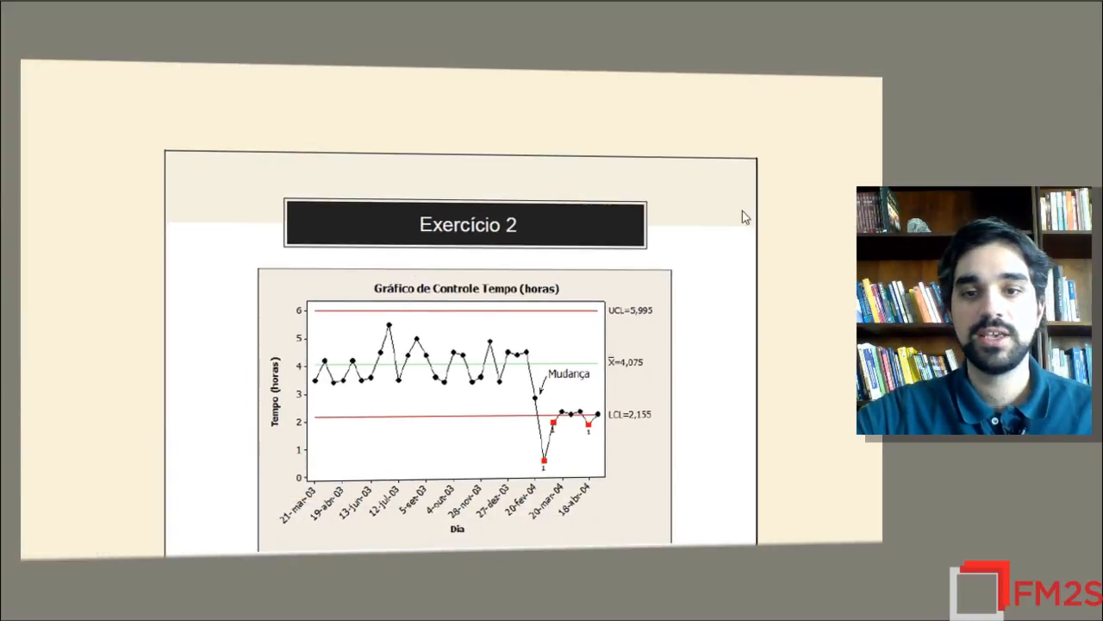
scroll(764, 239, "down", 1)
scroll(764, 239, "up", 5)
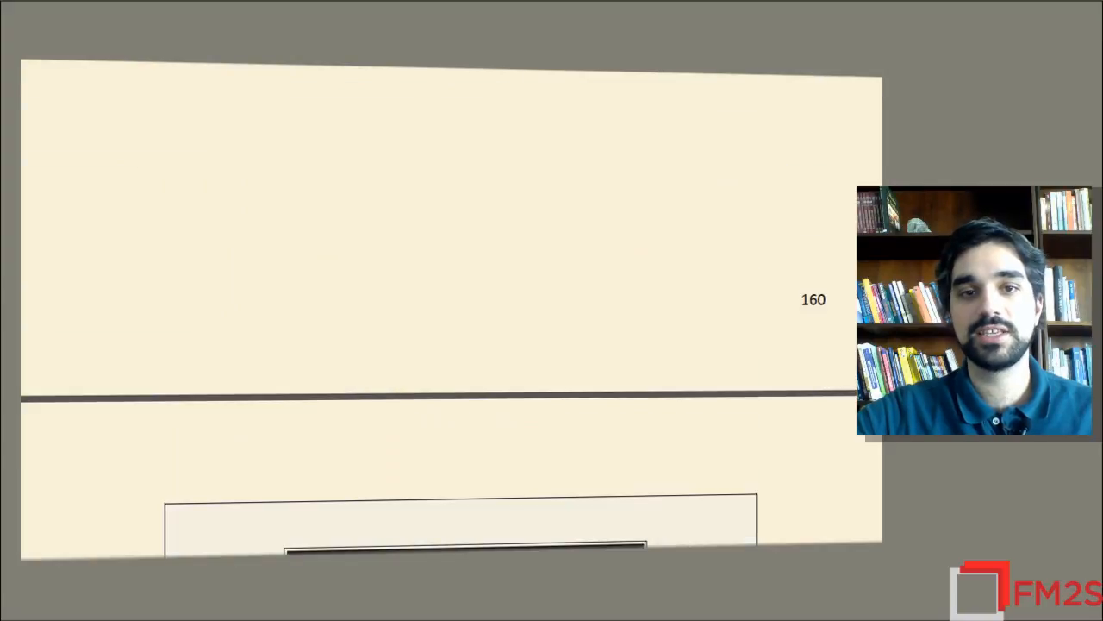
scroll(595, 296, "up", 5)
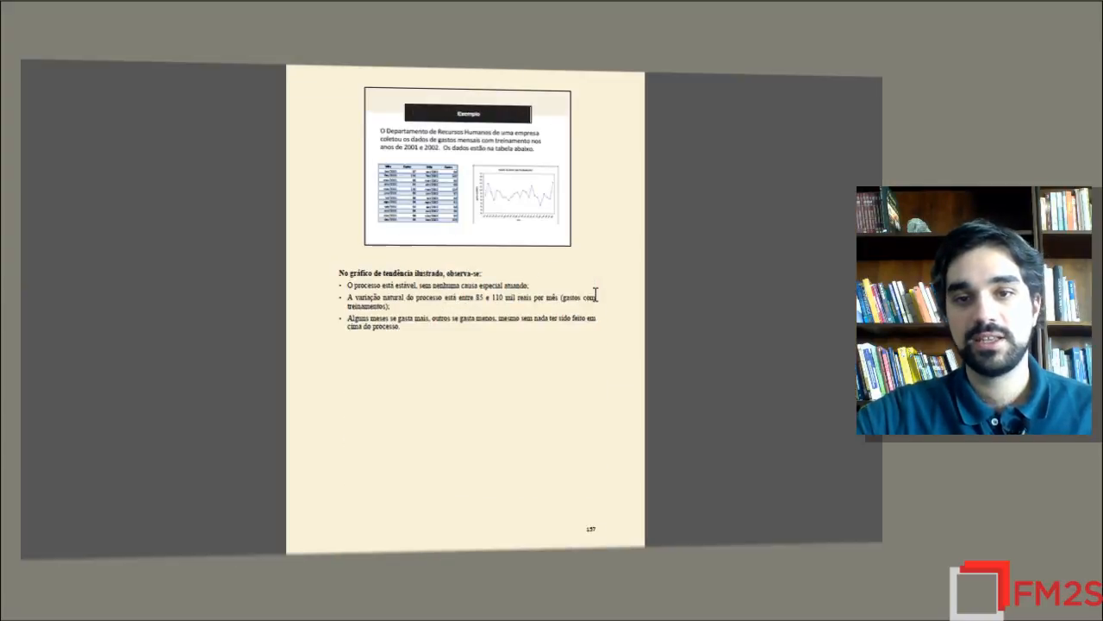
- Review the handout's rules for identifying special causes and return to the gasto time series plot in Minitab
scroll(595, 296, "down", 2)
scroll(465, 309, "up", 2)
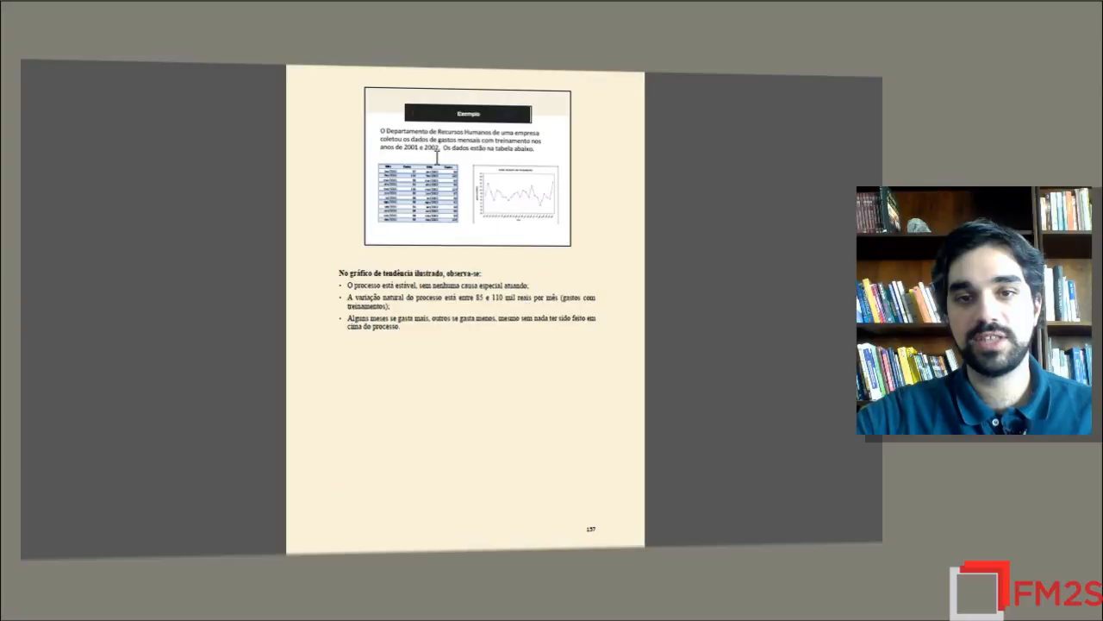
scroll(465, 308, "down", 2)
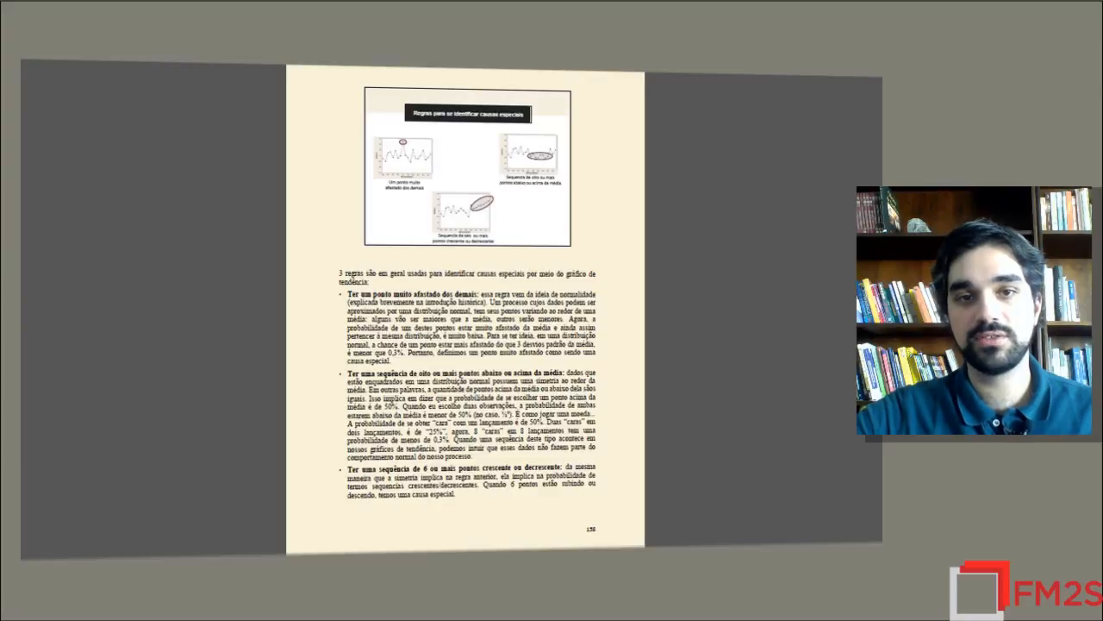
scroll(362, 126, "up", 2)
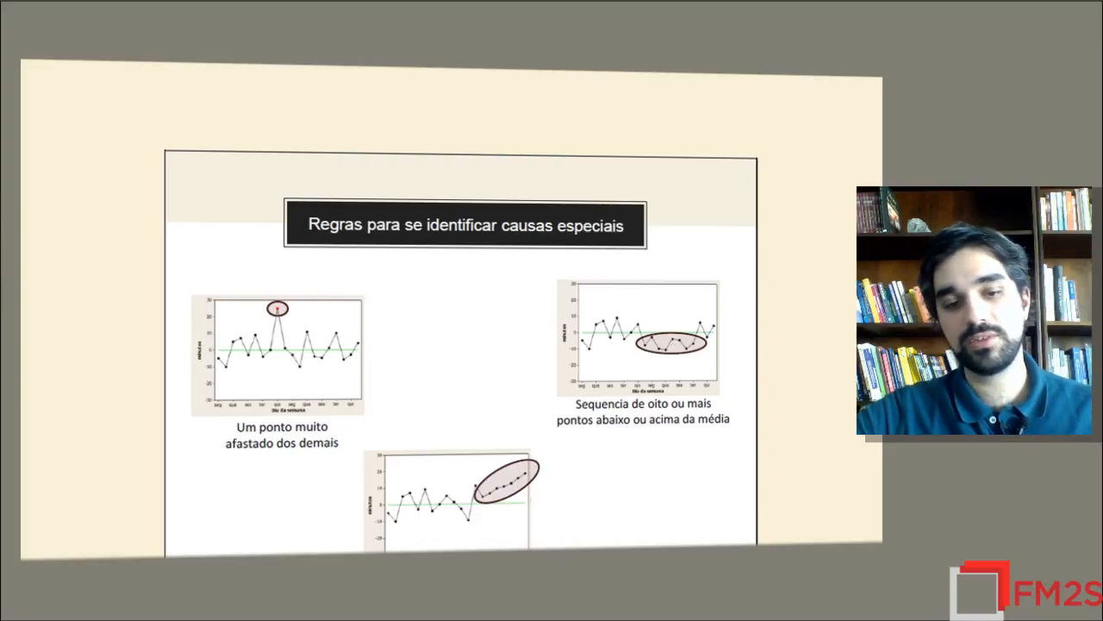
left_click(173, 517)
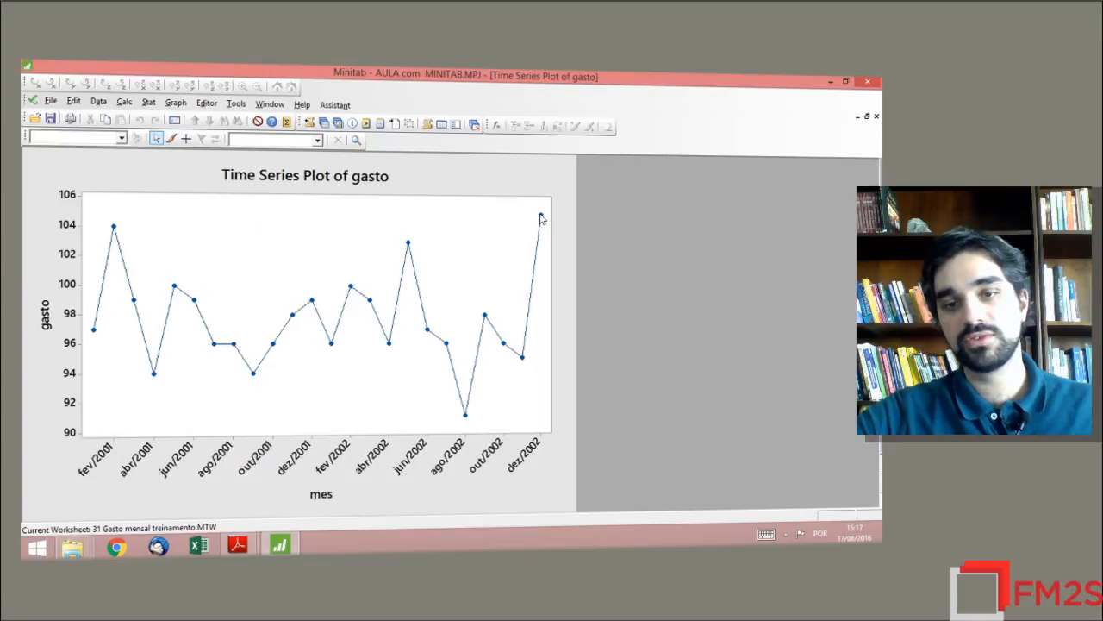
mouse_move(543, 219)
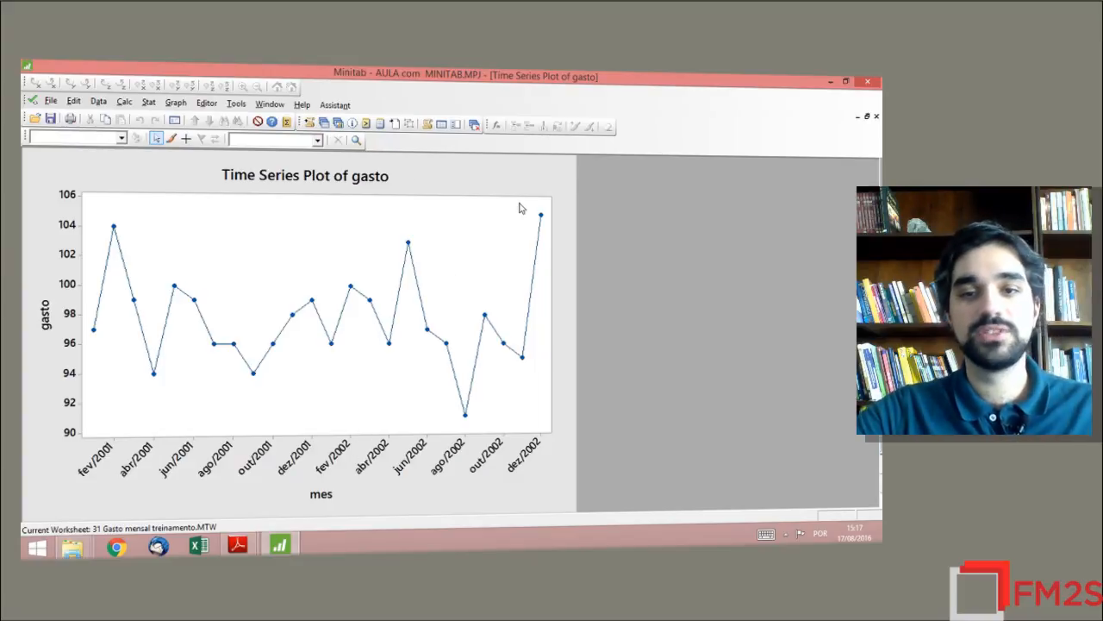
left_click(149, 103)
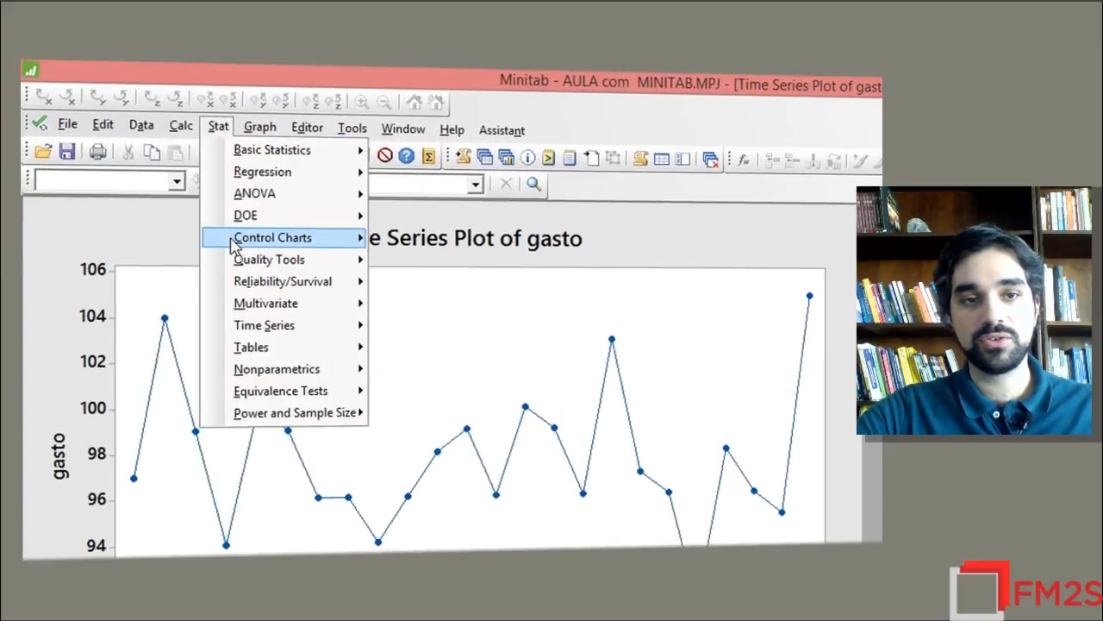
mouse_move(241, 244)
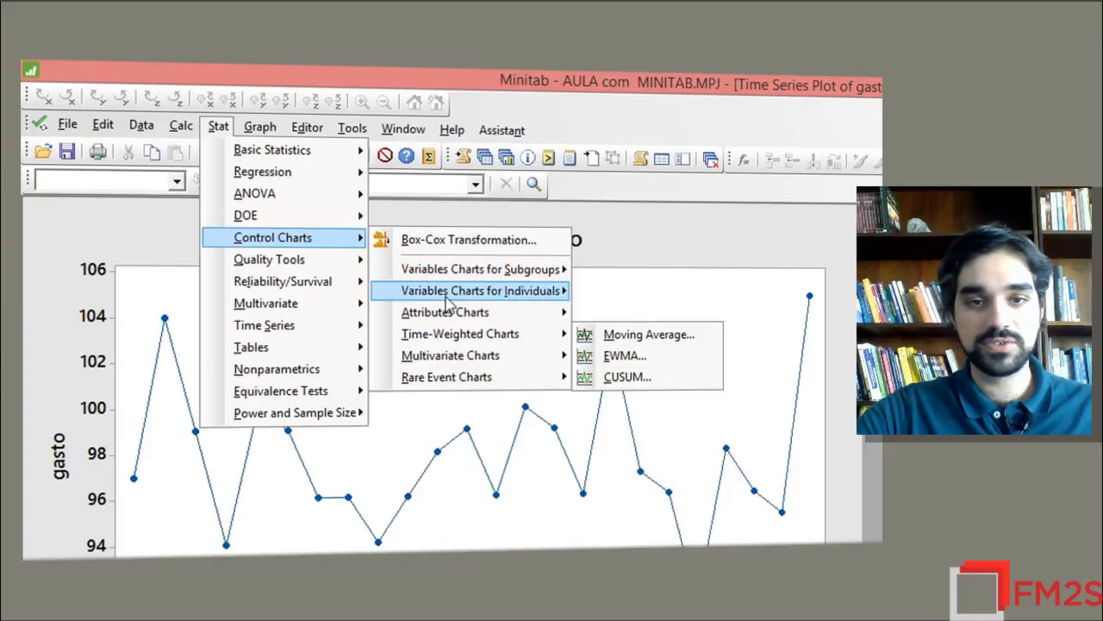
mouse_move(446, 300)
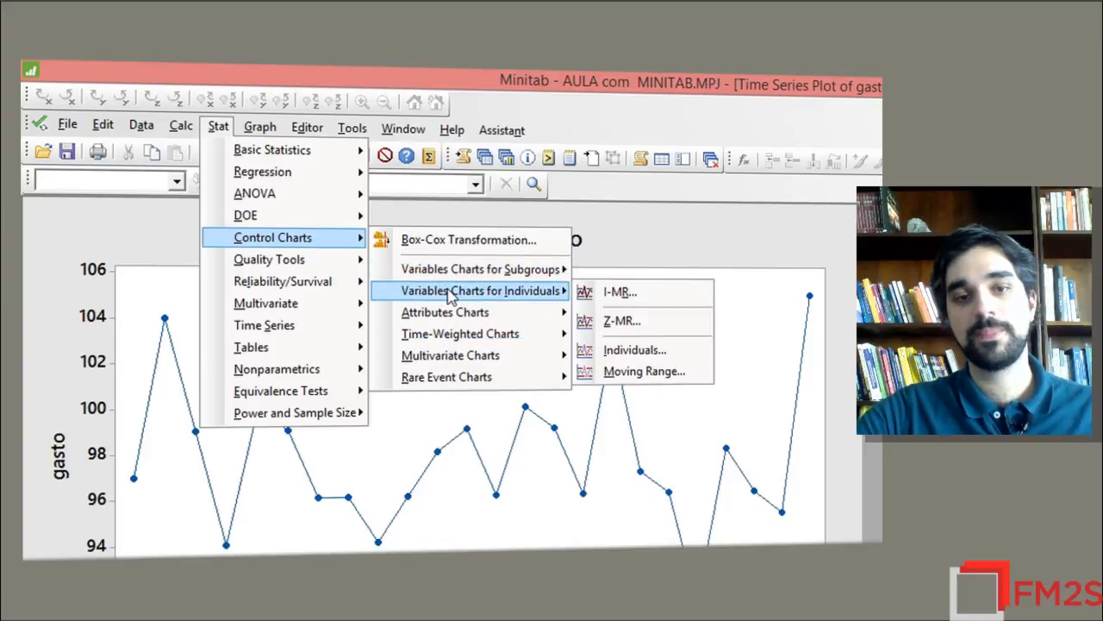
left_click(730, 414)
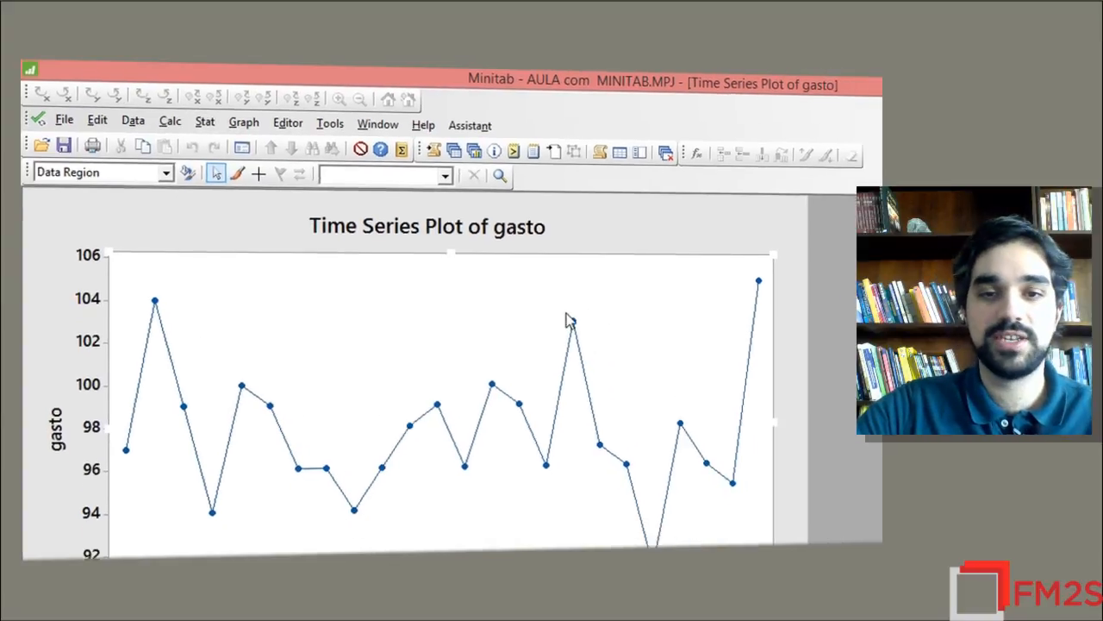
mouse_move(478, 280)
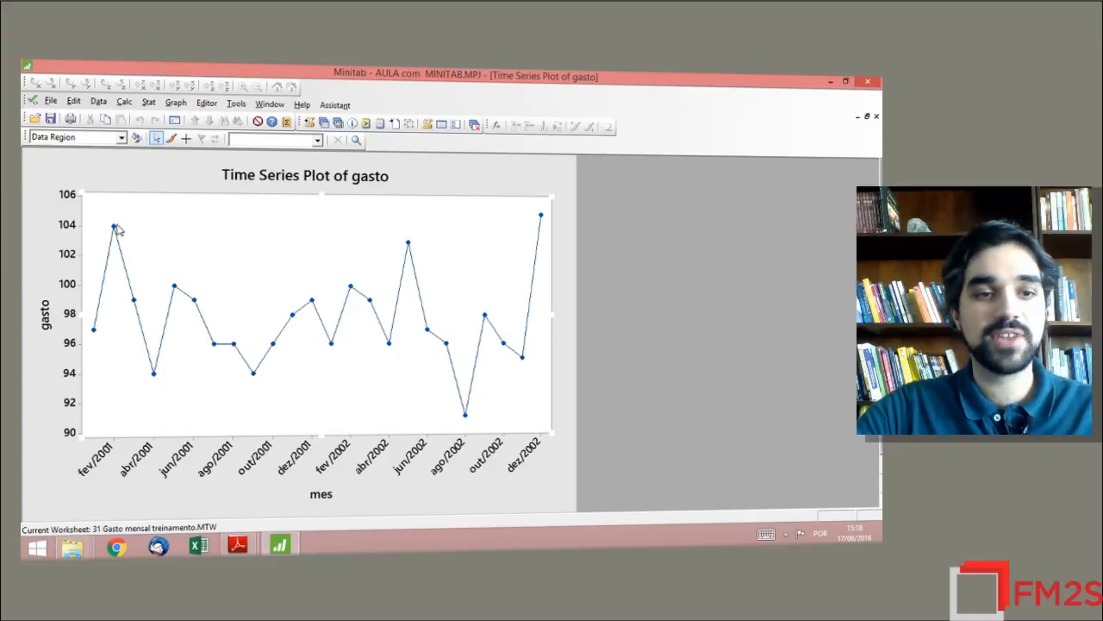
- Start an Individuals control chart and choose gasto as its variable
left_click(148, 103)
left_click(149, 103)
left_click(148, 102)
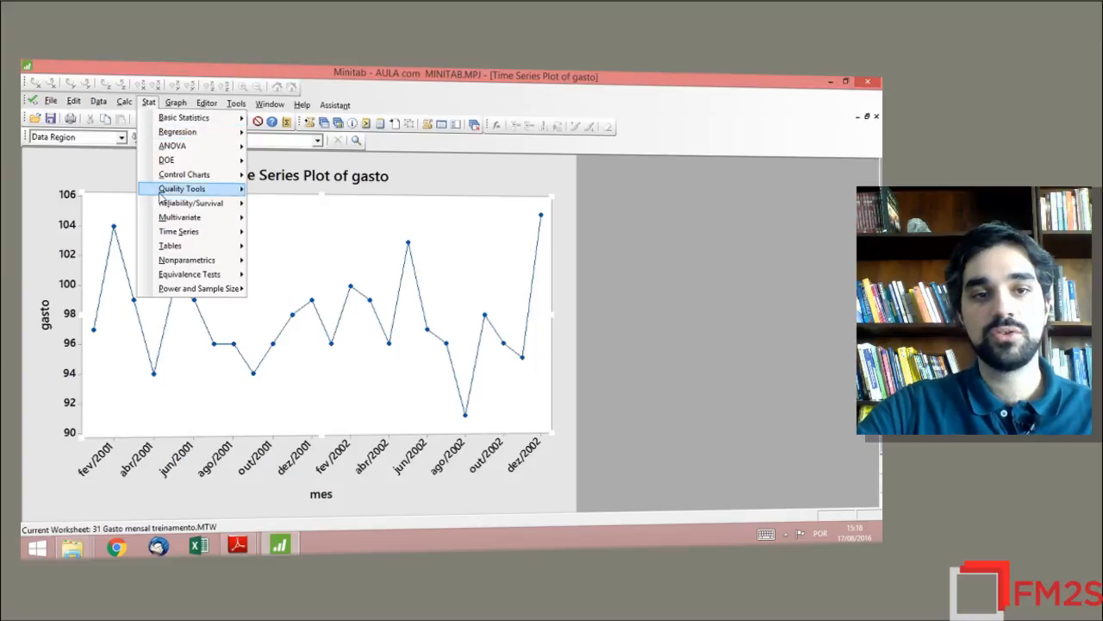
mouse_move(172, 174)
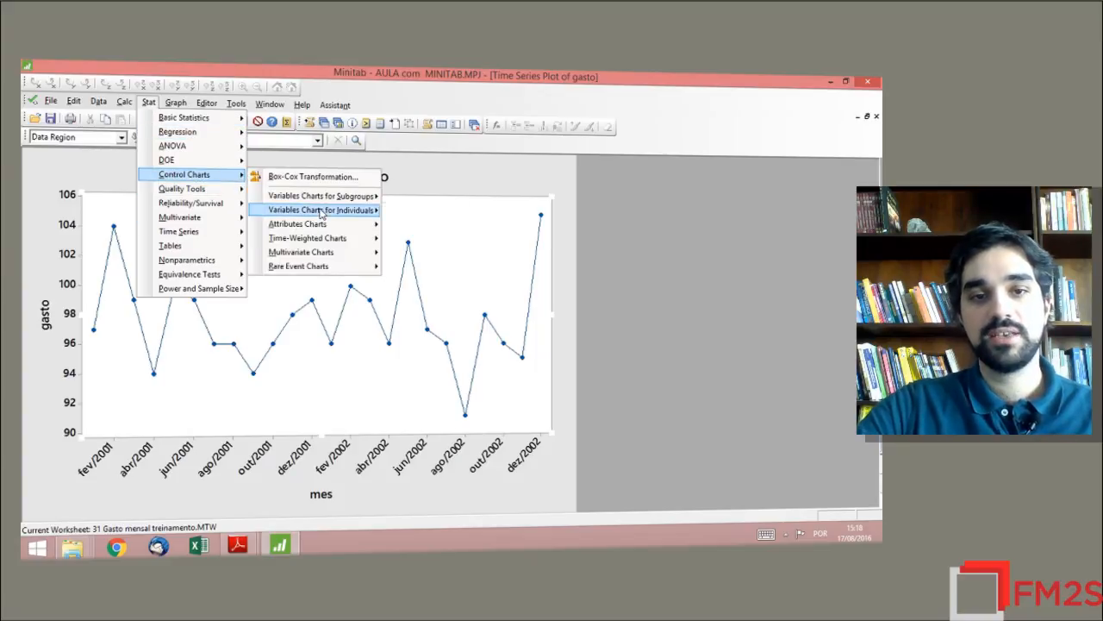
mouse_move(320, 211)
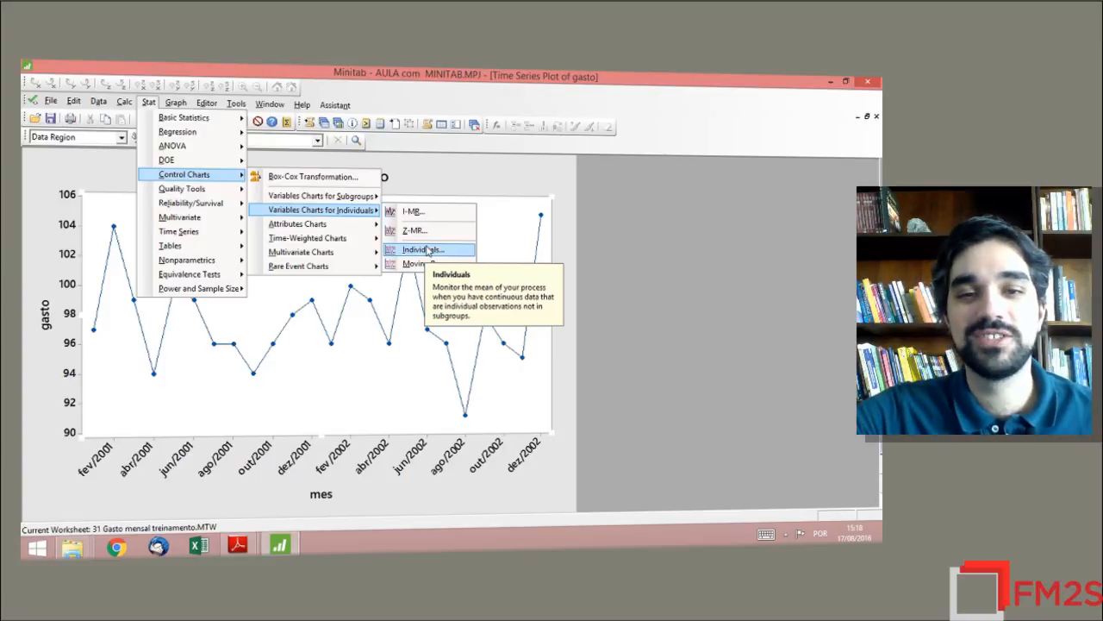
left_click(424, 250)
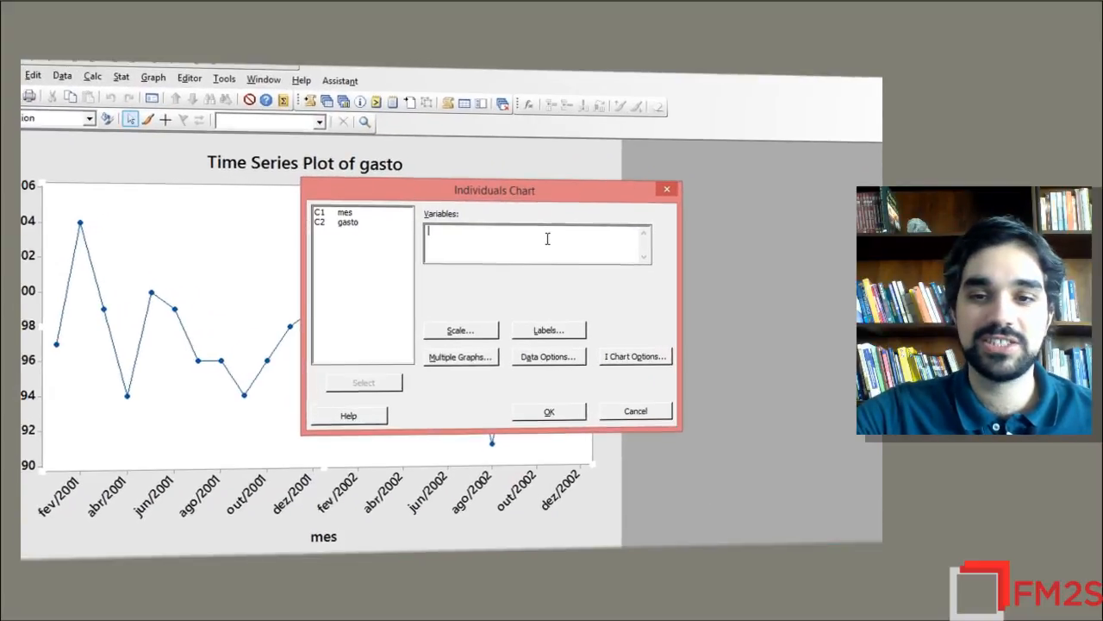
double_click(347, 222)
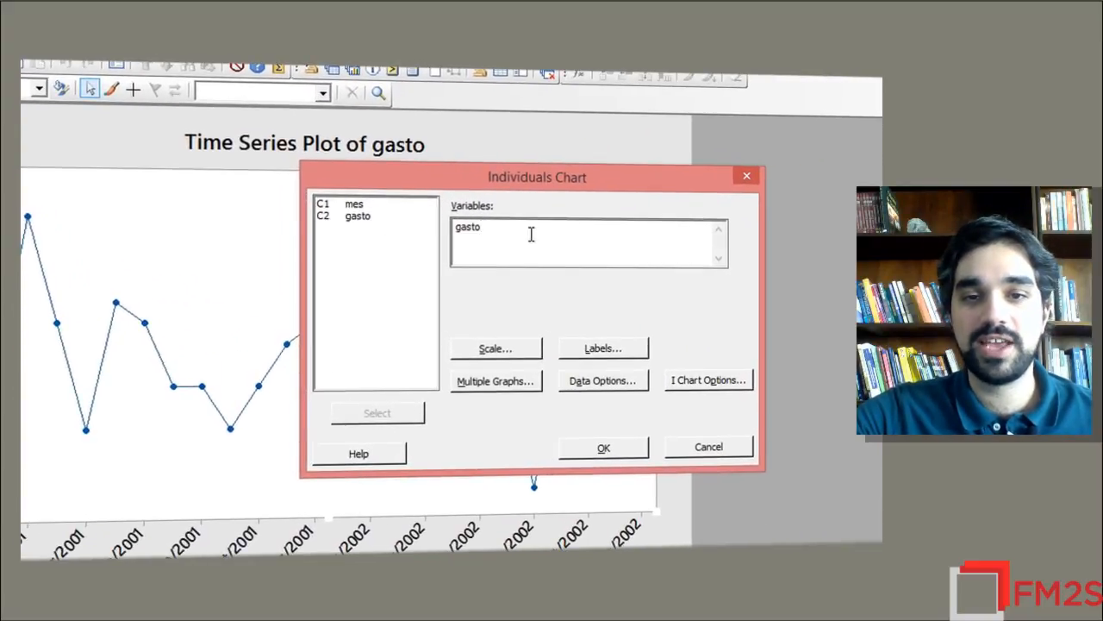
- Stamp the chart's X scale with the mes column and generate the individuals chart
left_click(508, 353)
left_click(524, 250)
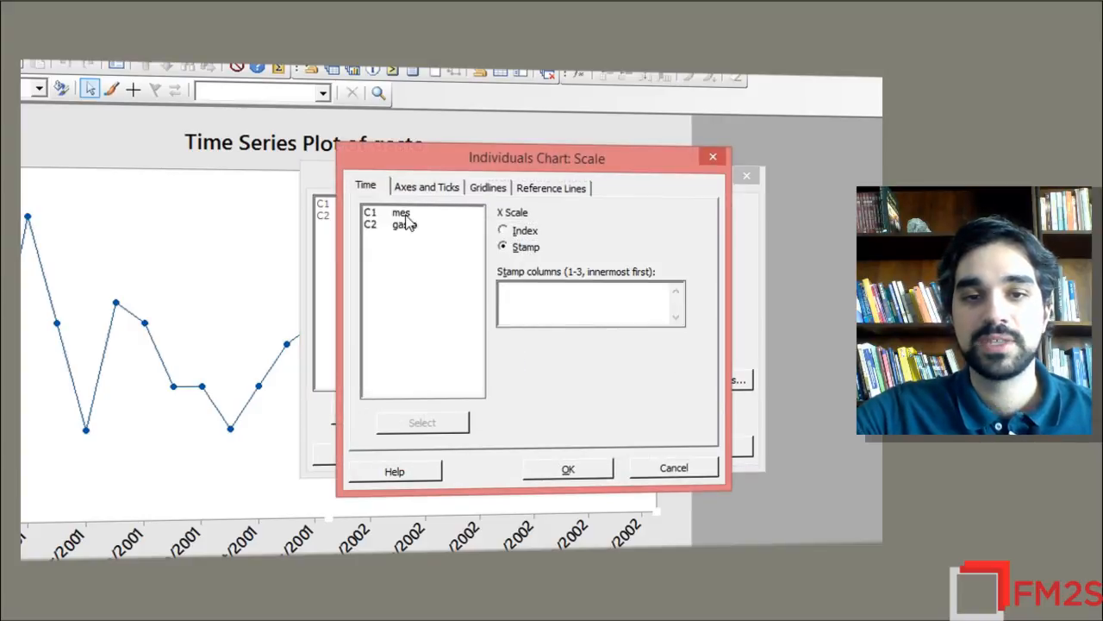
double_click(404, 214)
left_click(584, 462)
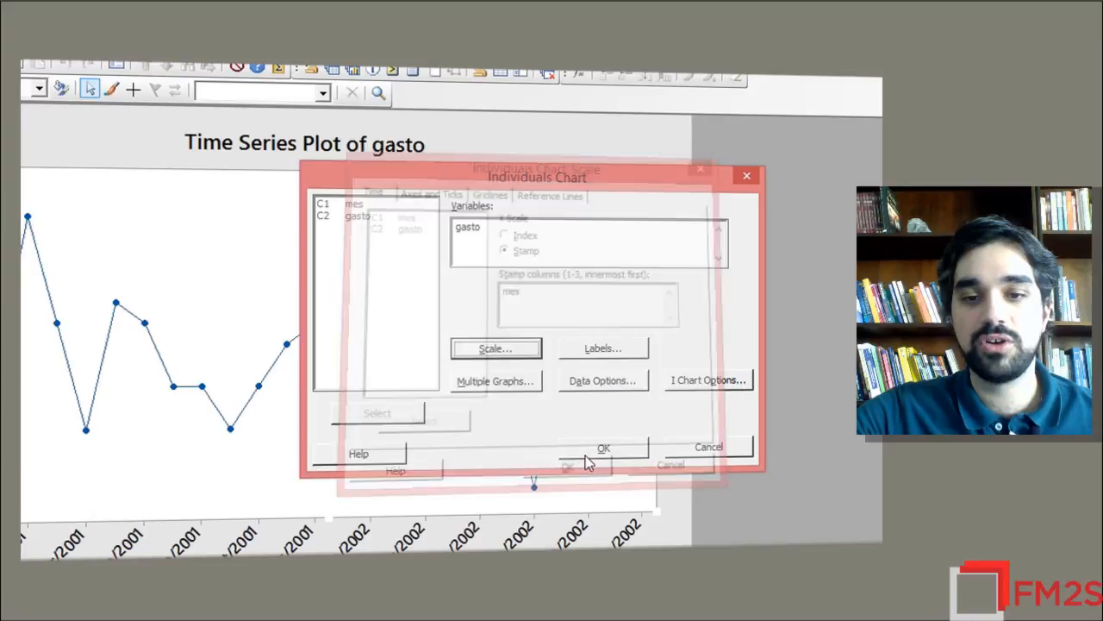
left_click(596, 450)
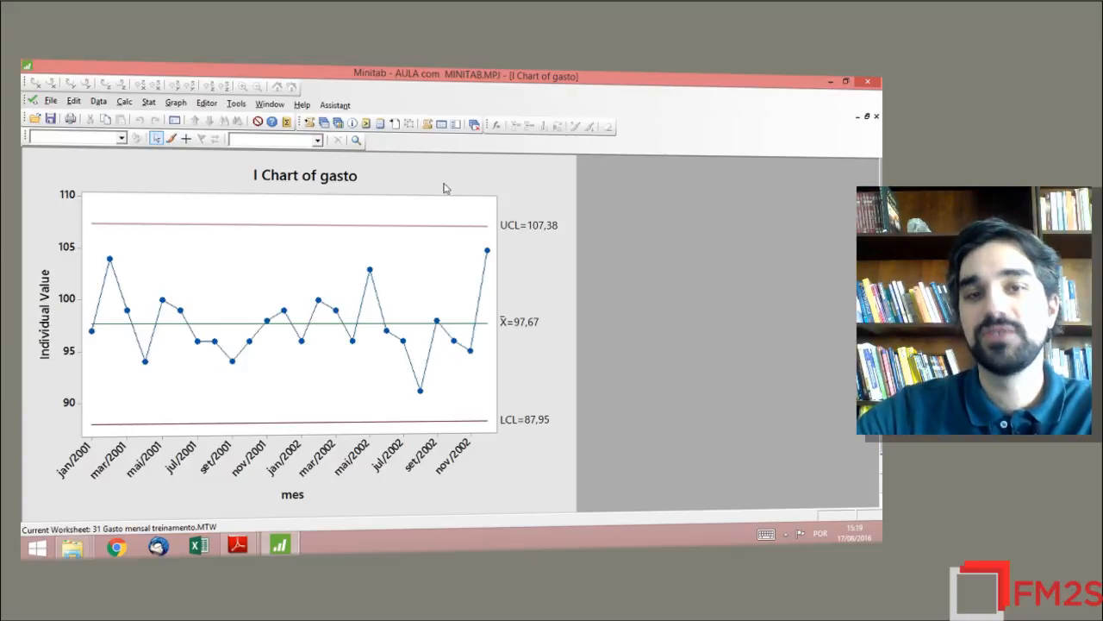
- Open the Assistant's control chart chooser and read its guidance on data type and on data collected in subgroups
left_click(325, 118)
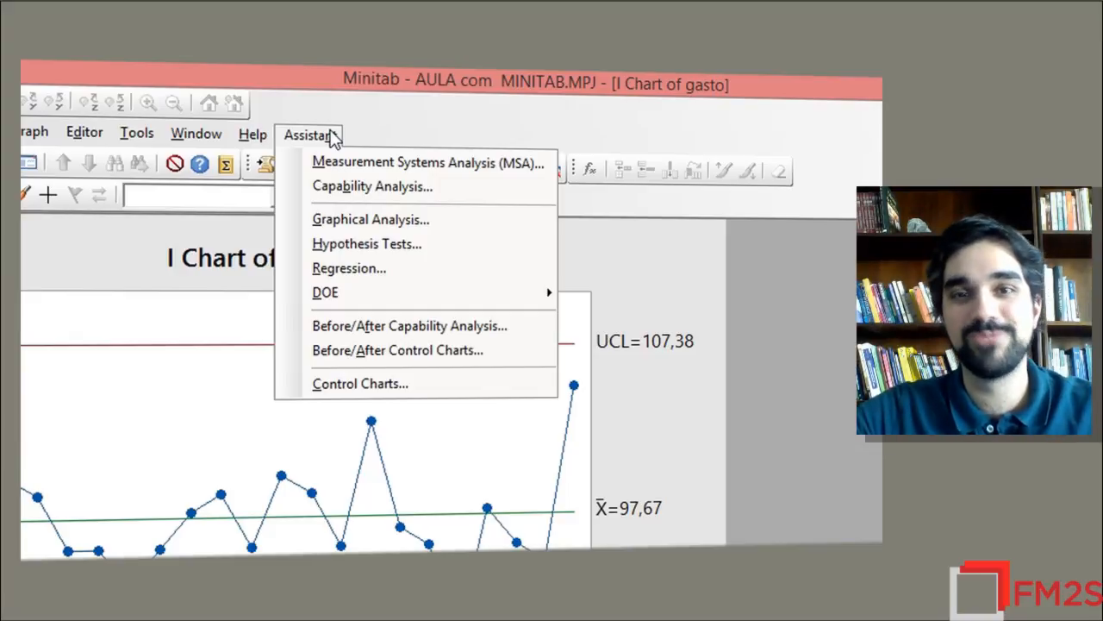
left_click(354, 390)
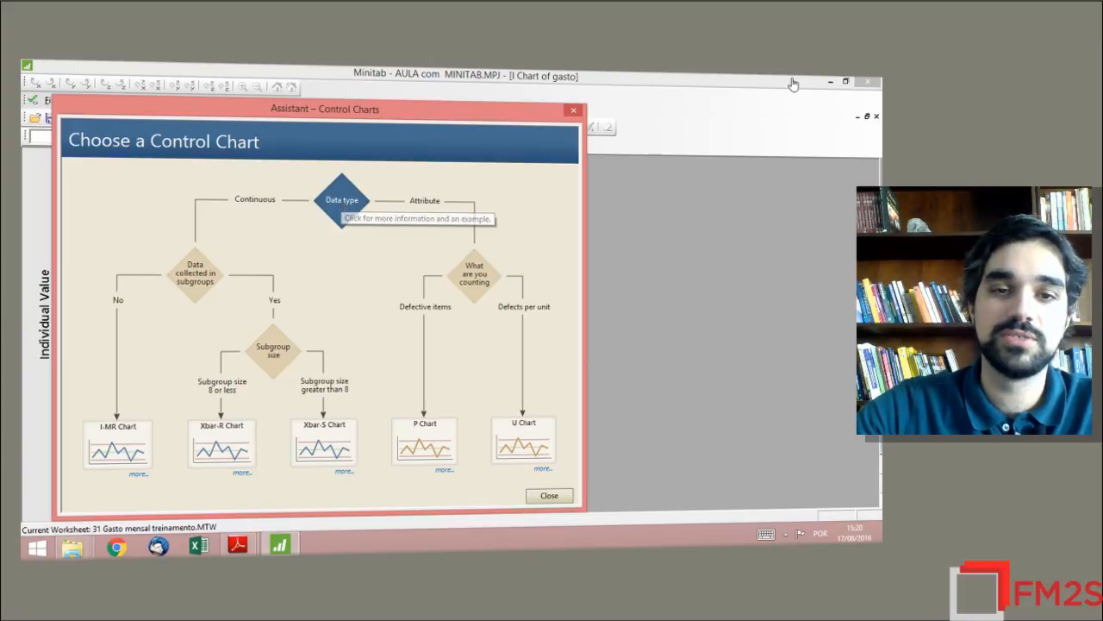
left_click(338, 198)
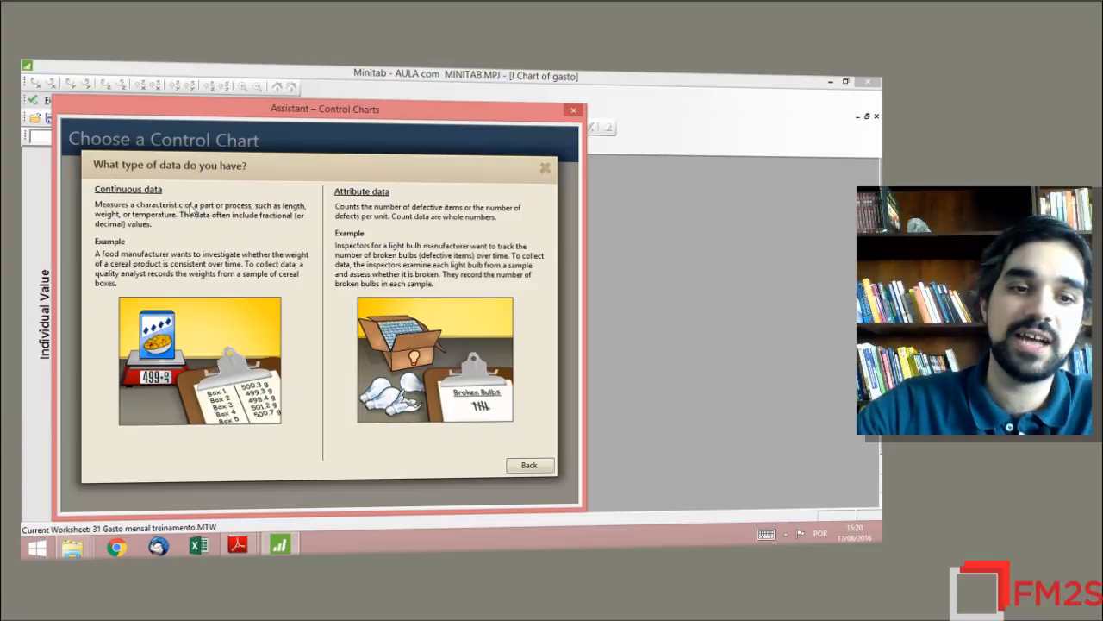
left_click(545, 168)
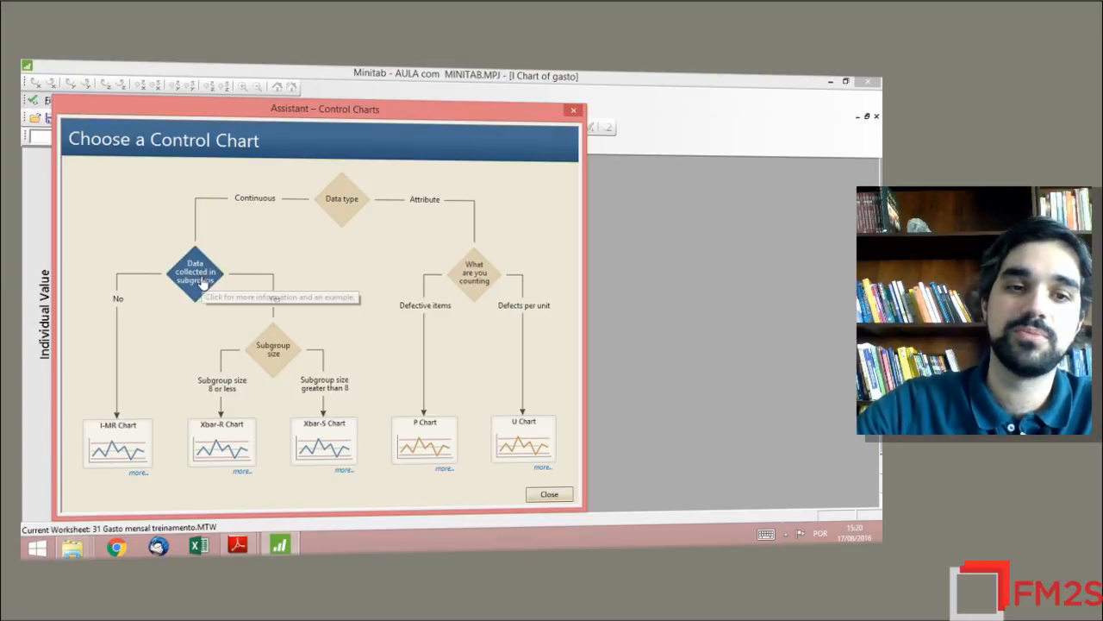
left_click(201, 282)
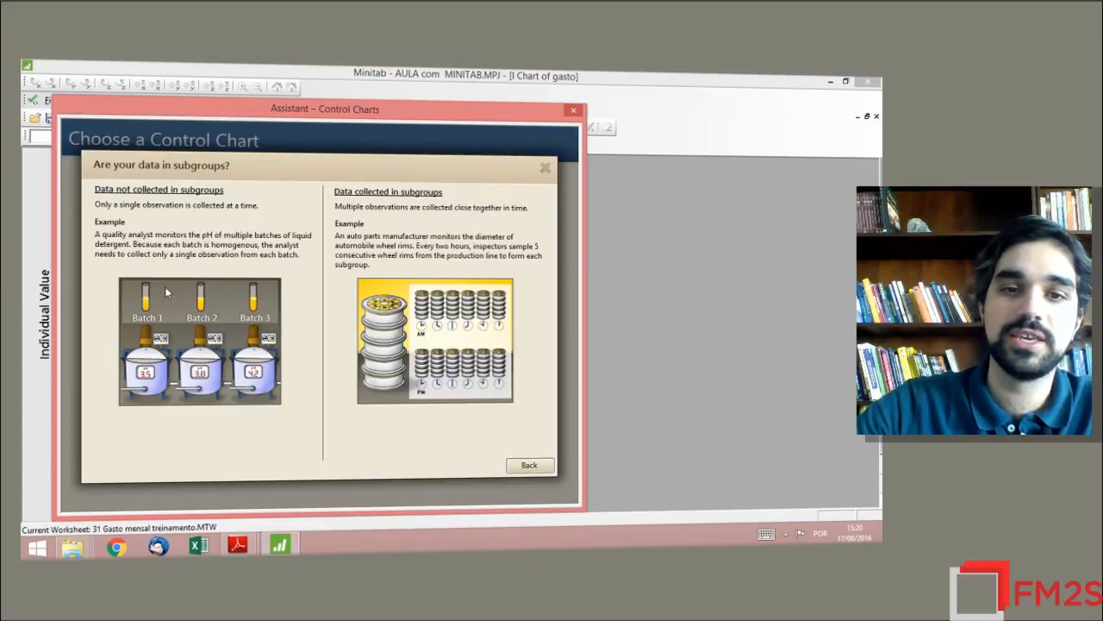
left_click(537, 465)
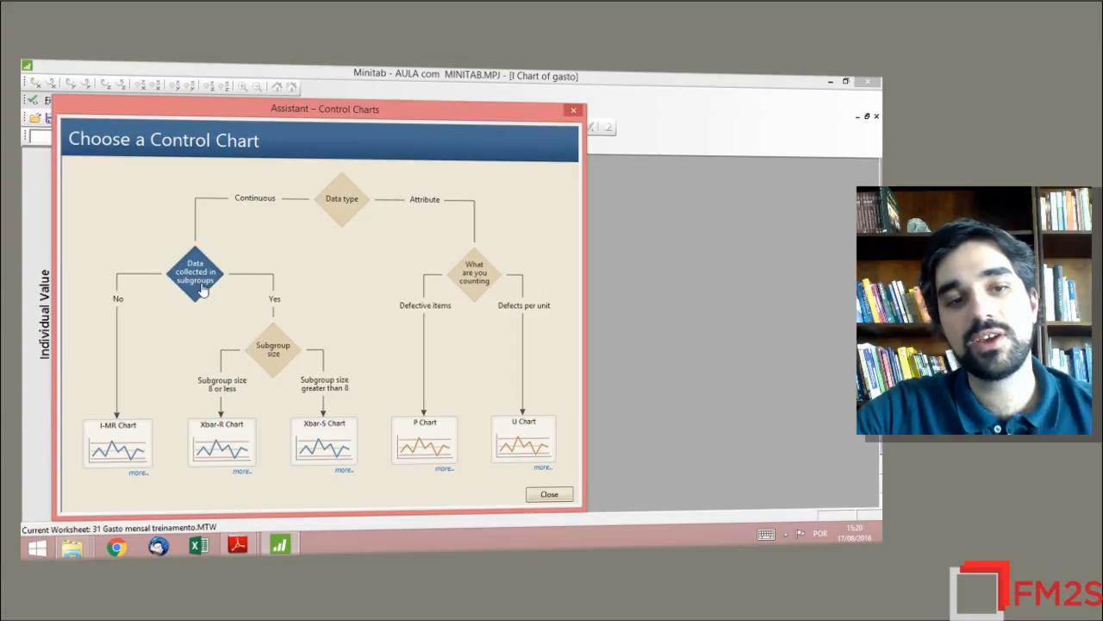
- Create an I-MR chart of the gasto column with control limits and center line estimated from the data
left_click(114, 443)
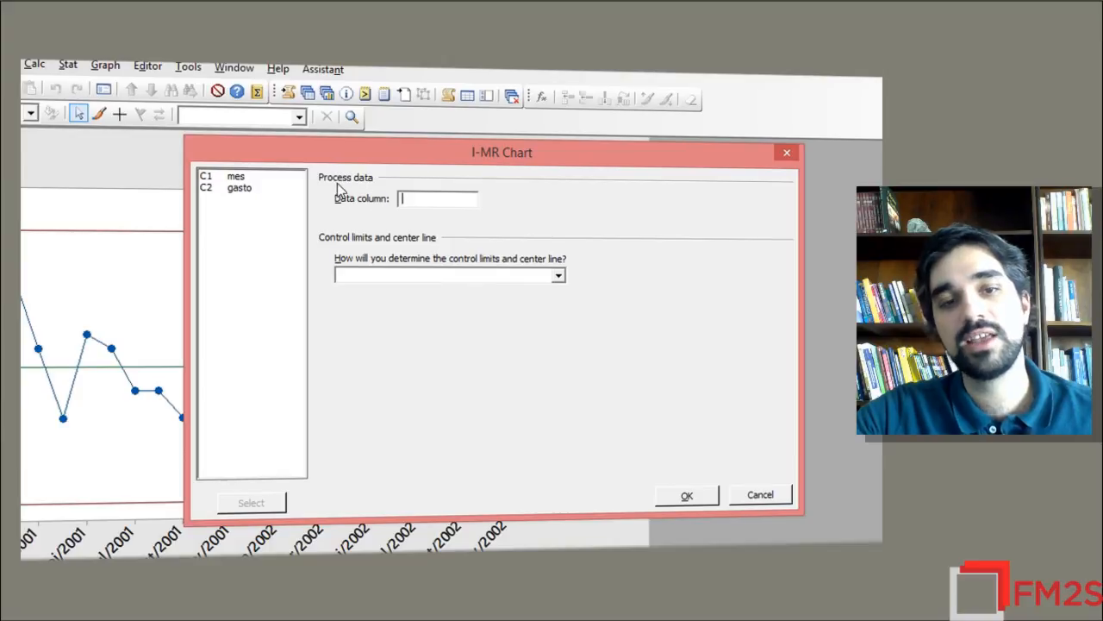
left_click(243, 189)
double_click(242, 190)
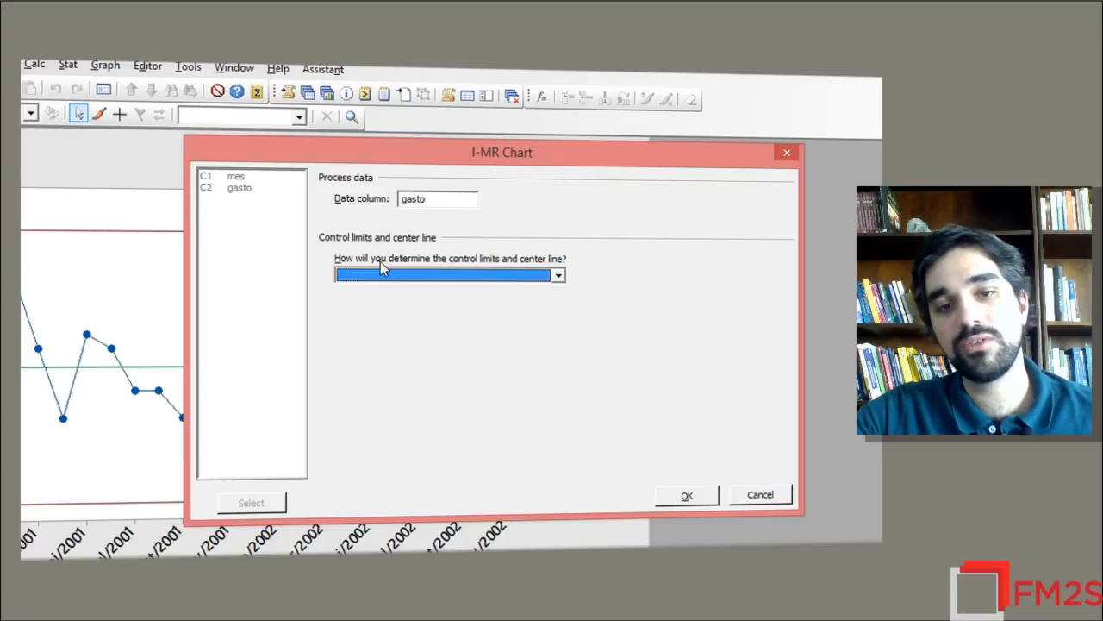
left_click(495, 275)
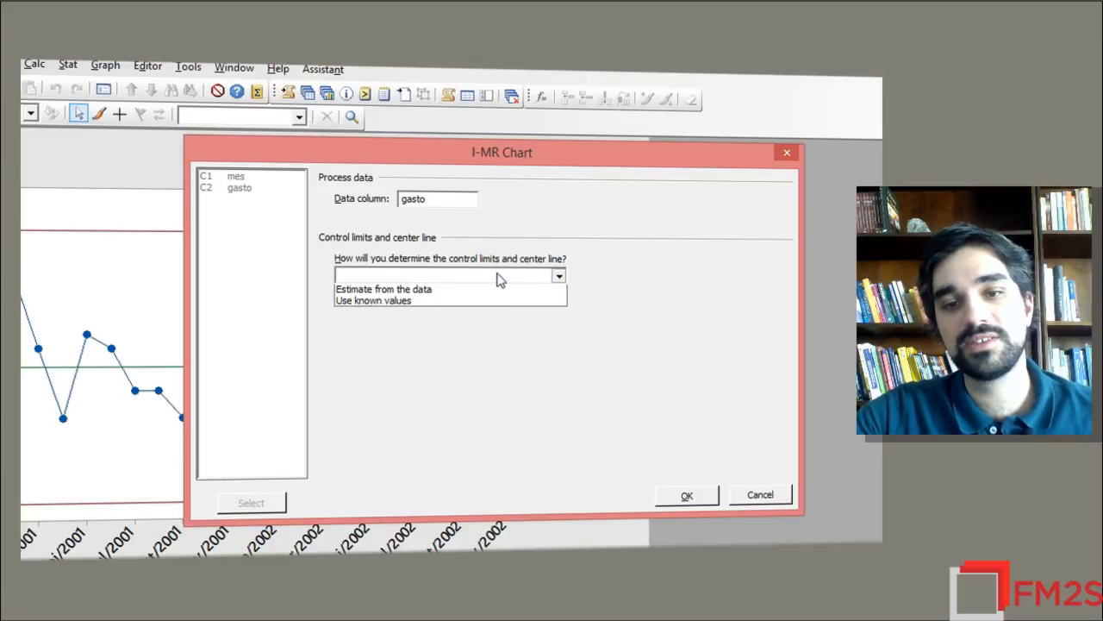
left_click(427, 292)
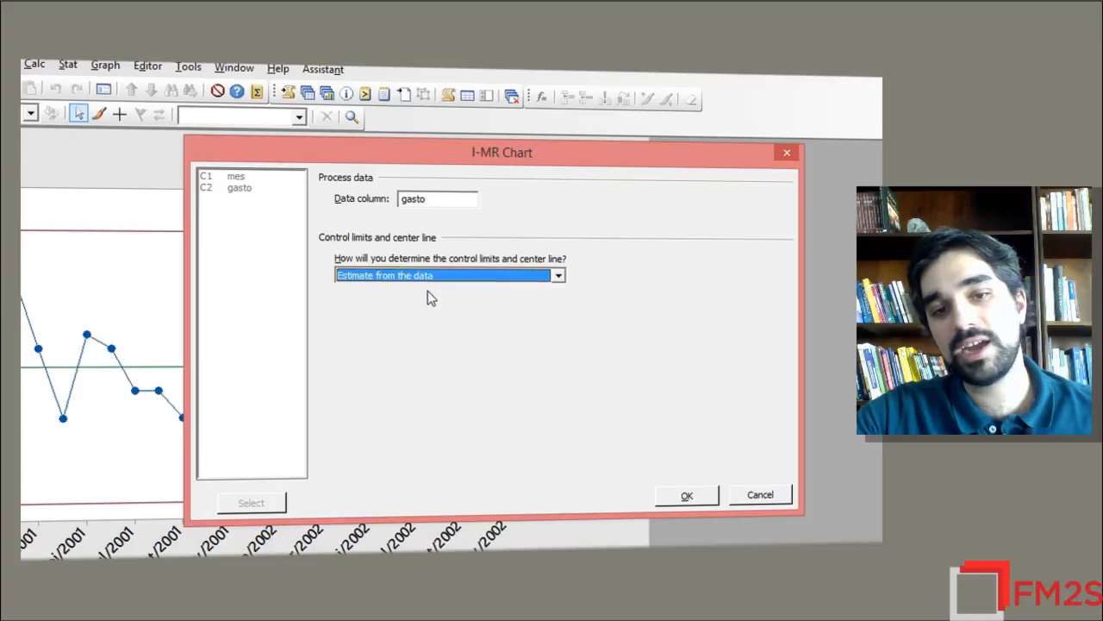
left_click(694, 498)
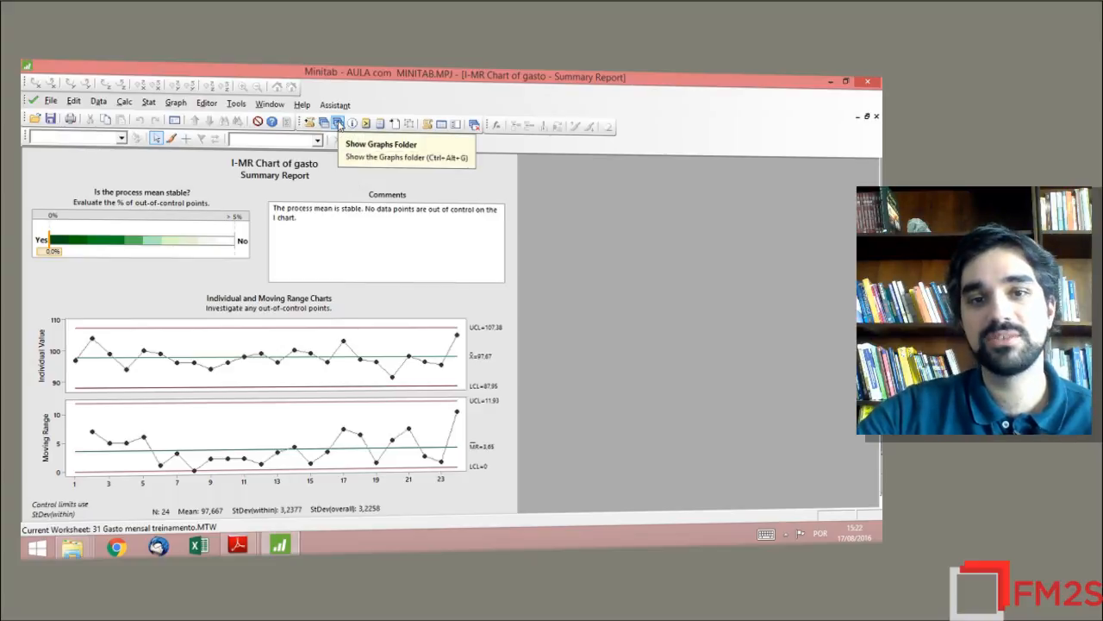
- Open the project's graphs folder and review the Stability Report, Report Card and Summary Report of the gasto I-MR chart
left_click(339, 124)
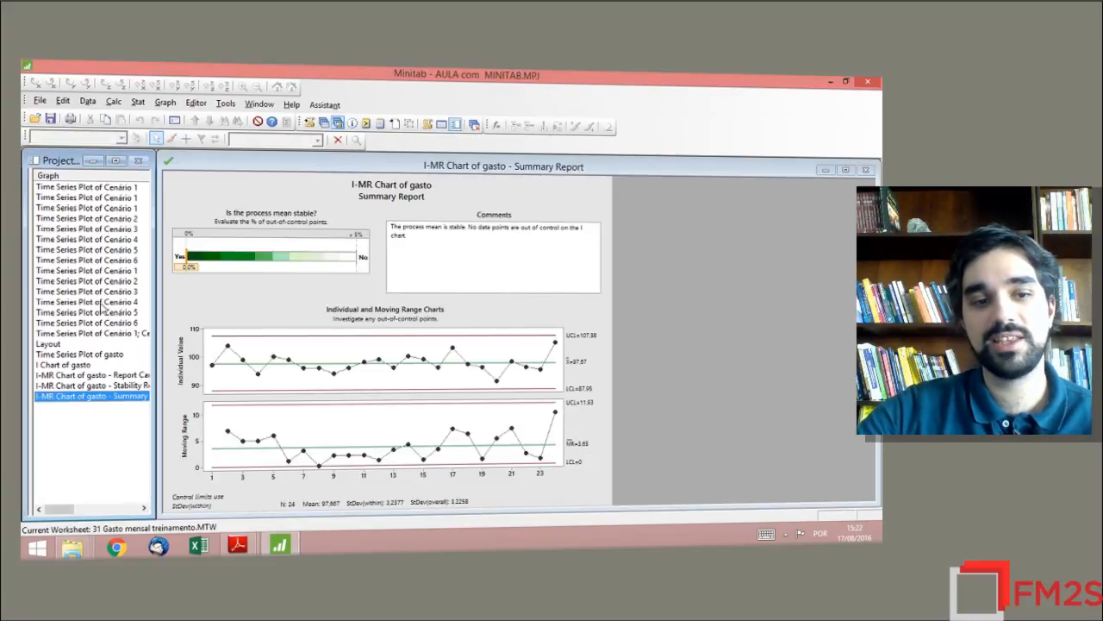
left_click(98, 385)
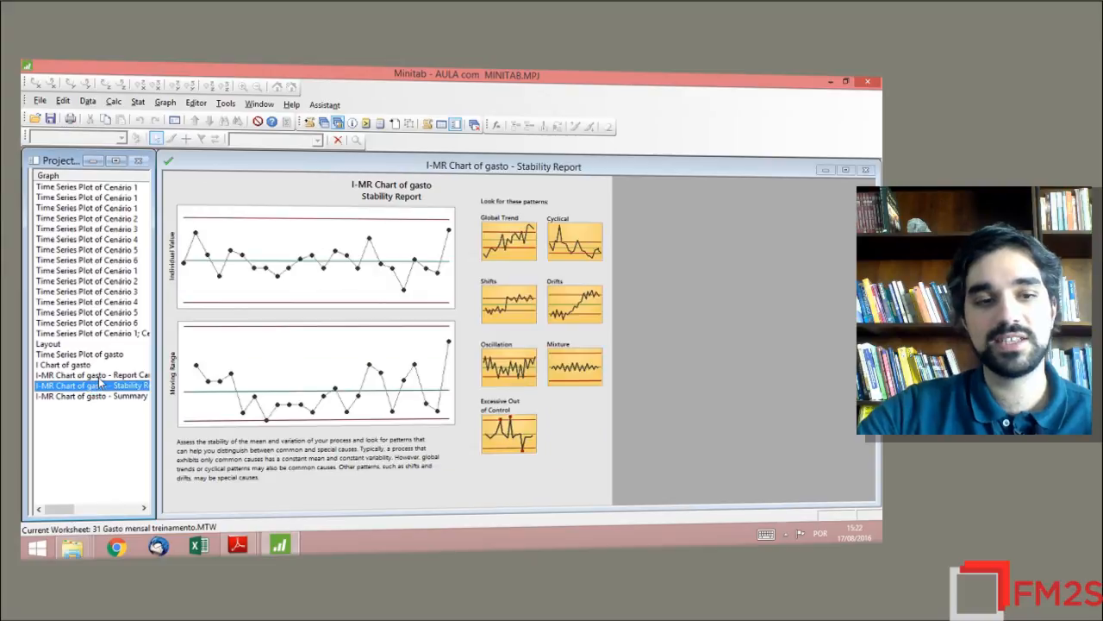
left_click(95, 376)
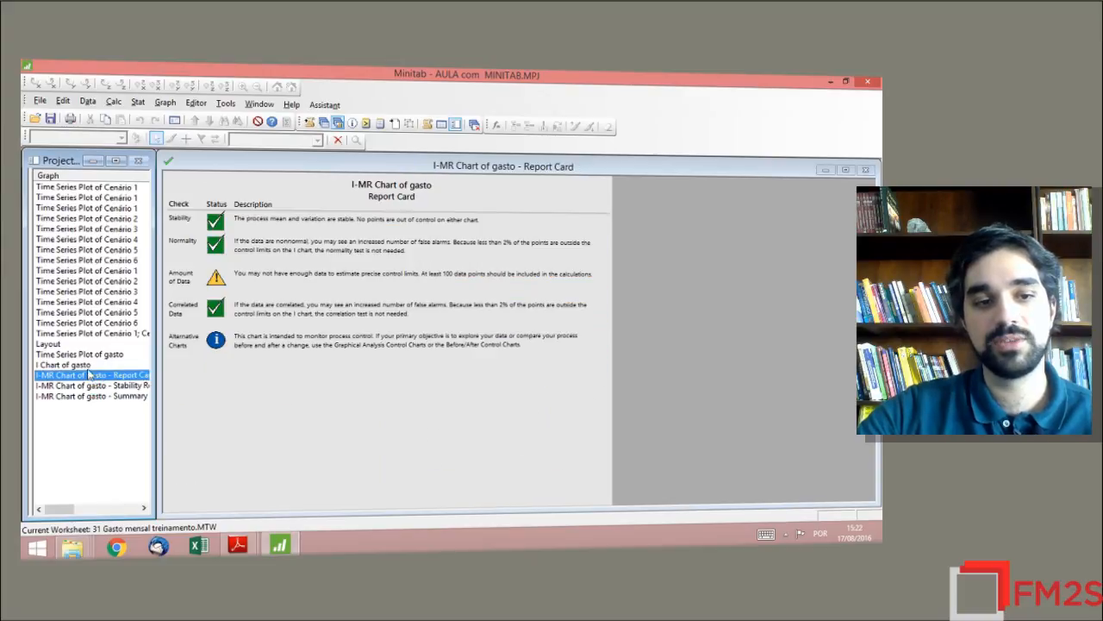
left_click(117, 385)
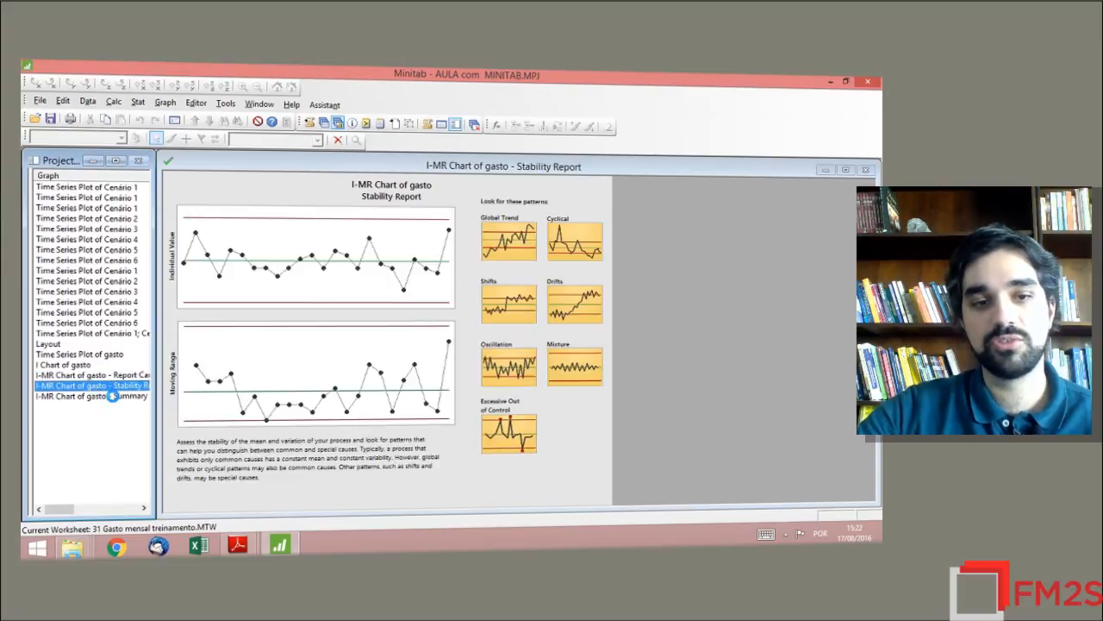
left_click(110, 397)
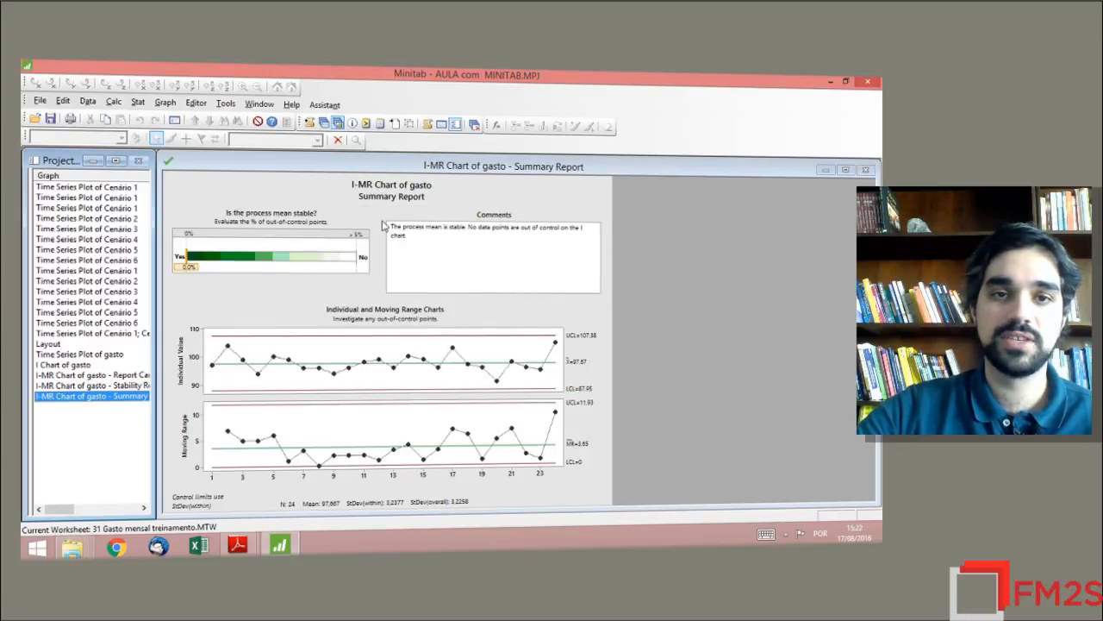
- Show the project's worksheets again, and switch to the PDF exercise slides to read the exercise Gráfico de Tendência 3
left_click(324, 123)
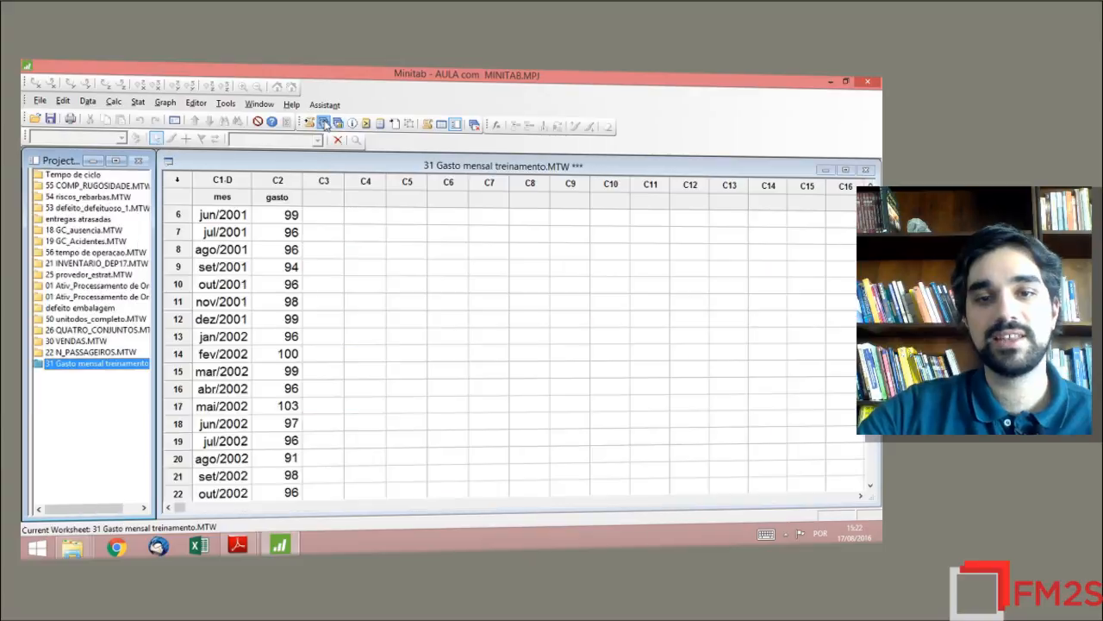
left_click(247, 546)
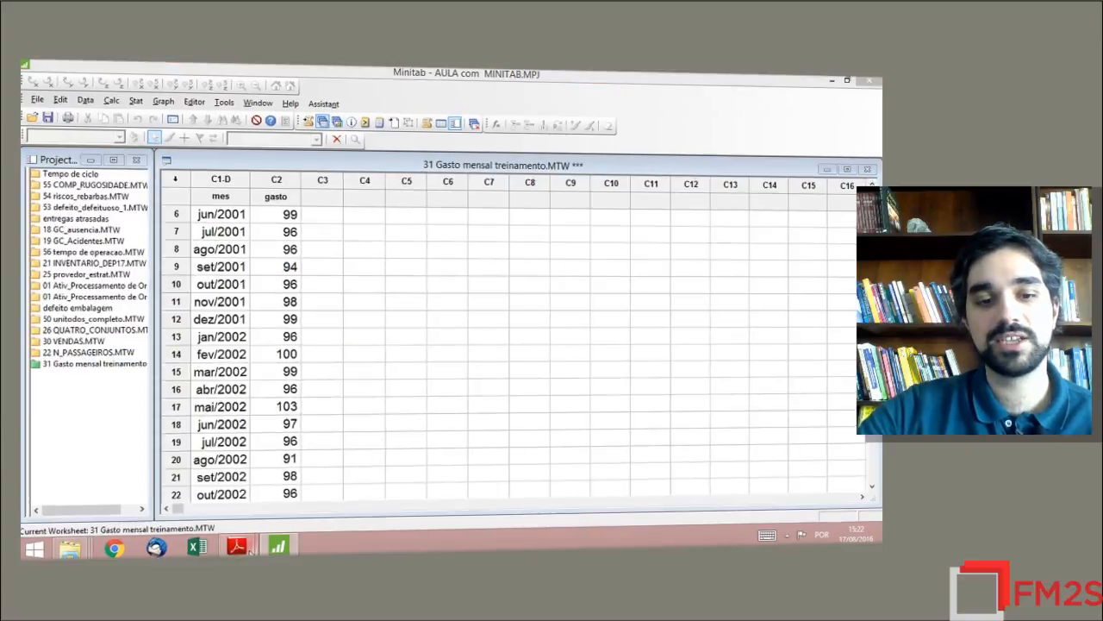
left_click(304, 504)
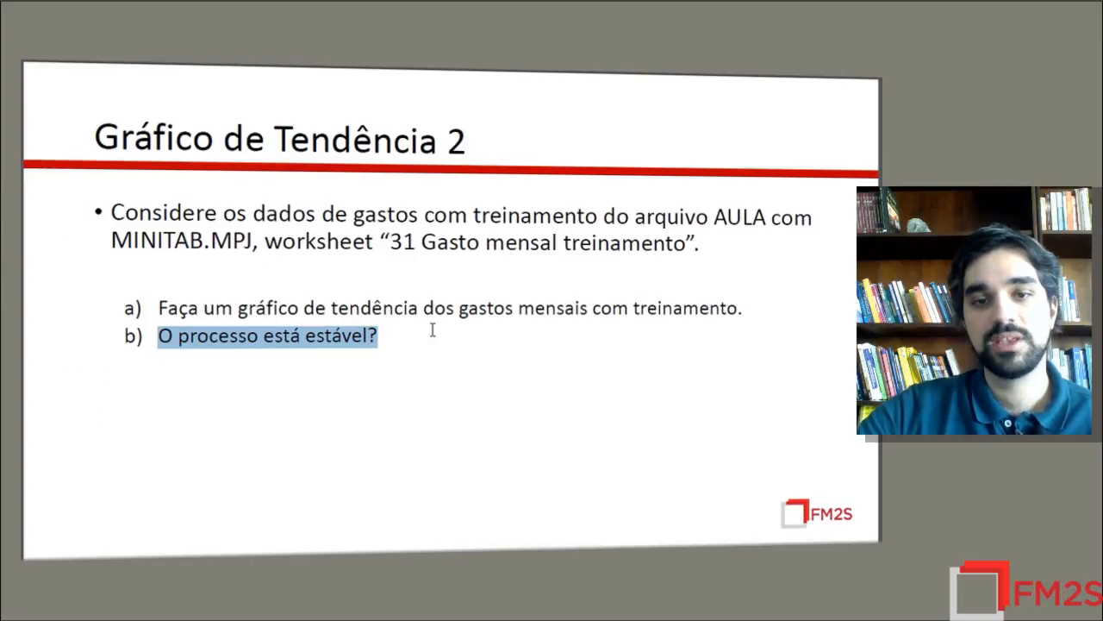
scroll(432, 330, "down", 3)
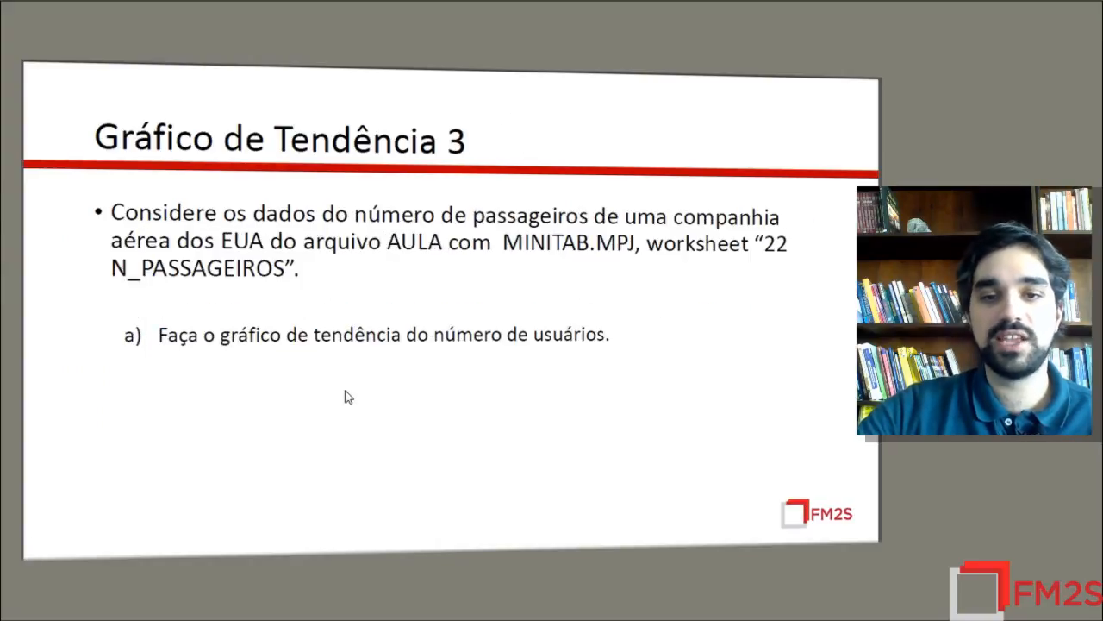